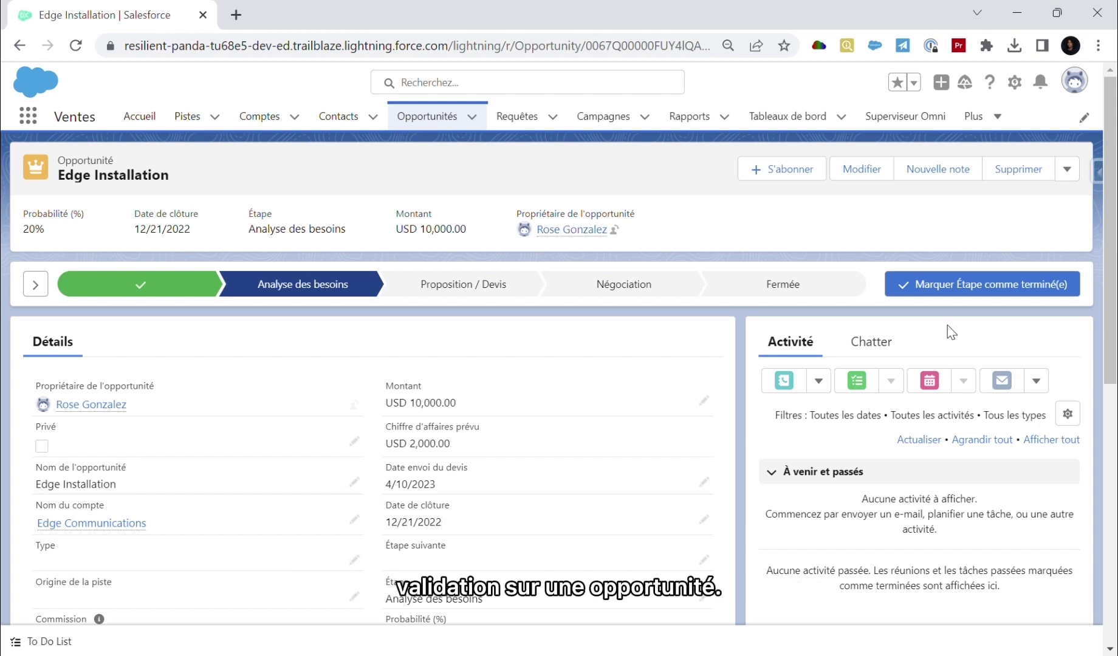
- Mark Proposition / Devis as the current stage of the Edge Installation opportunity
scroll(948, 325, "down", 1)
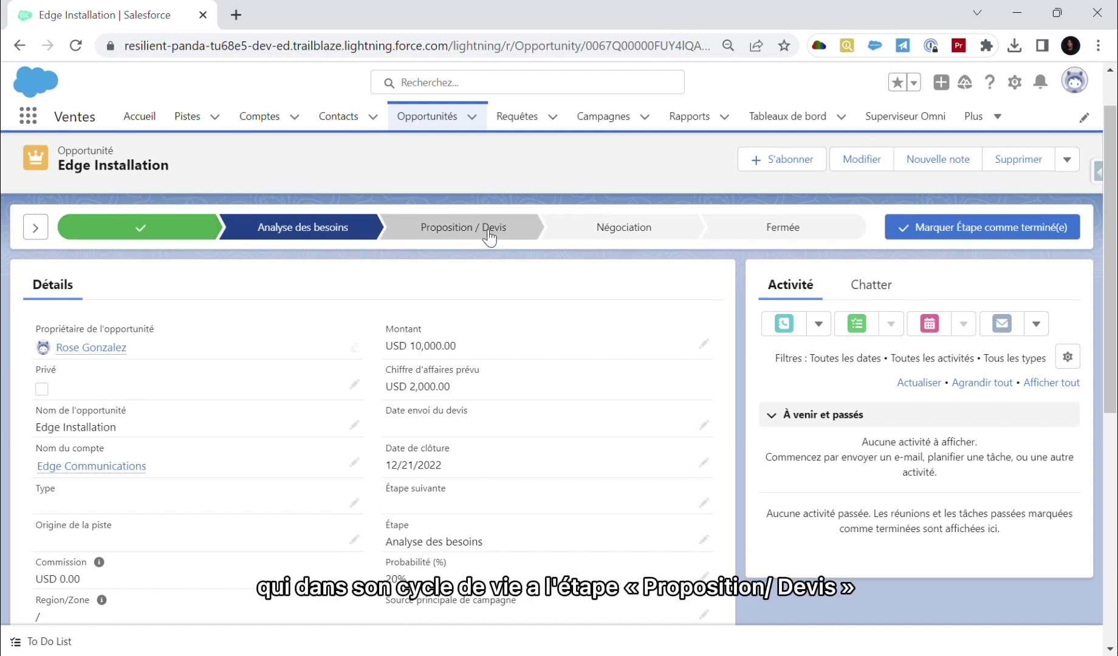
mouse_move(481, 240)
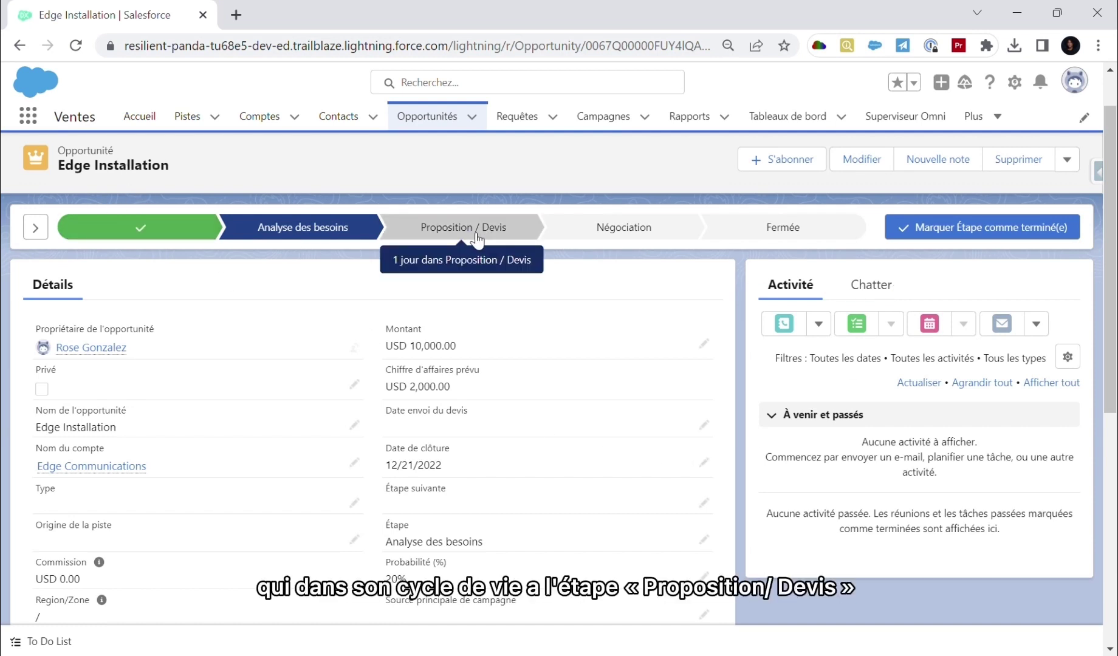
left_click(477, 238)
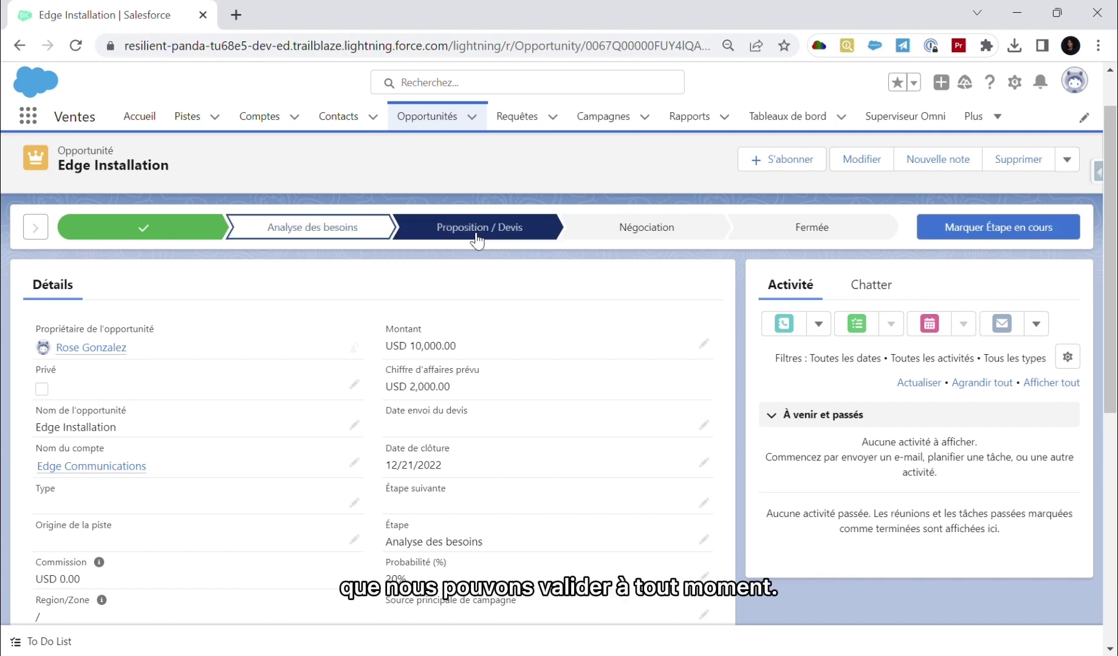
left_click(1064, 234)
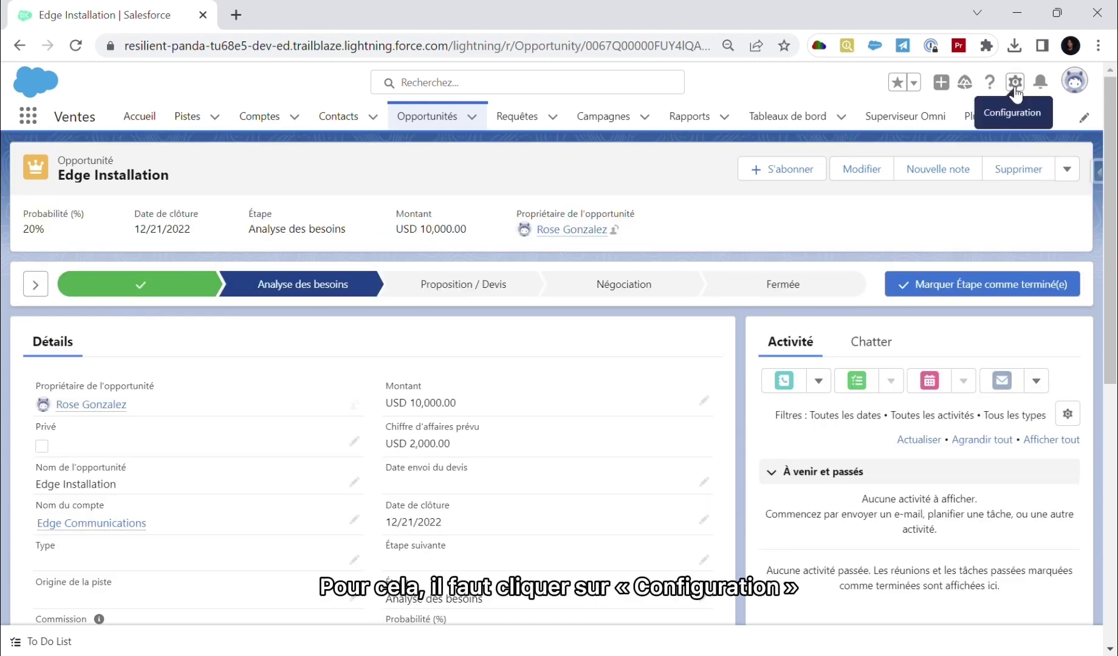
- Open the Opportunité object's setup through the object manager, filtering the objects by "opp"
left_click(1015, 88)
left_click(984, 129)
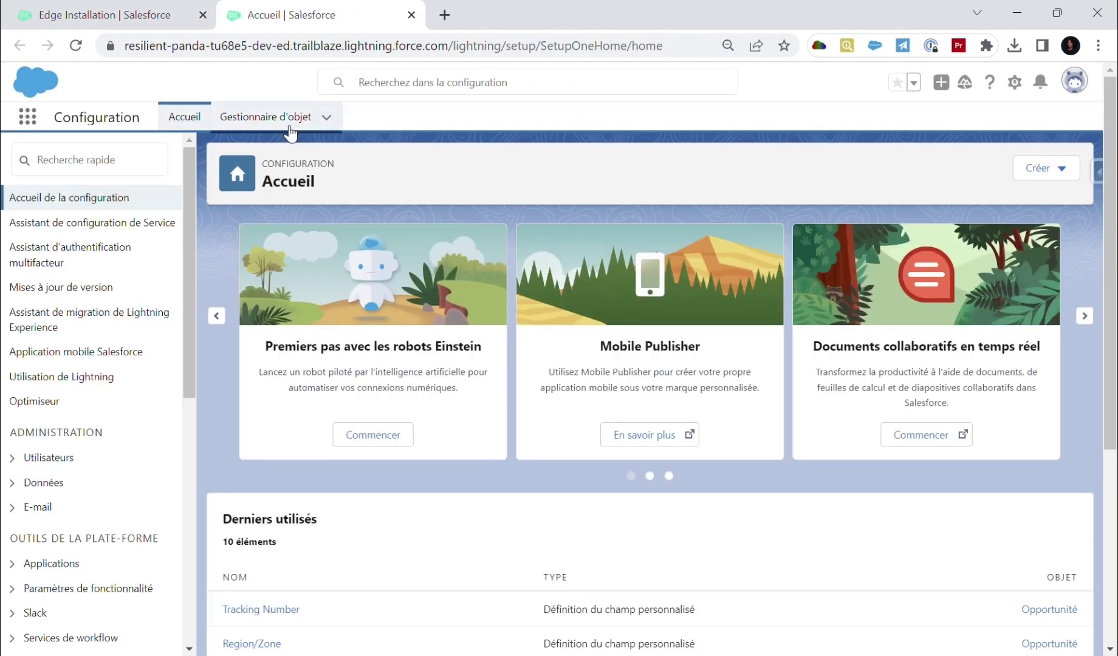
left_click(289, 127)
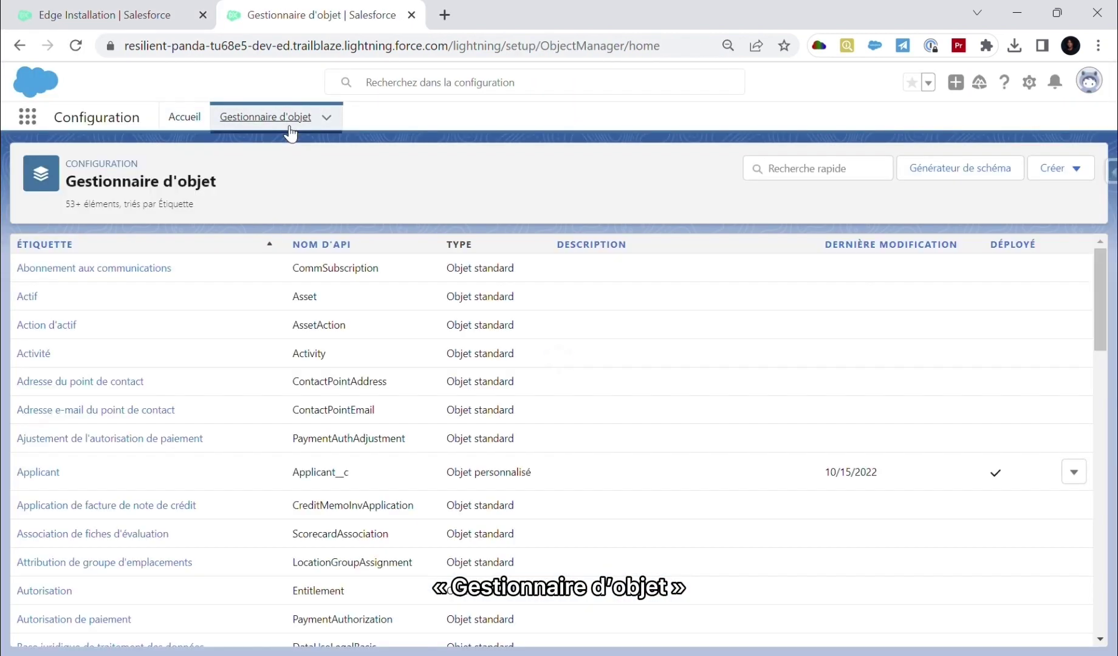
left_click(797, 165)
type("opp")
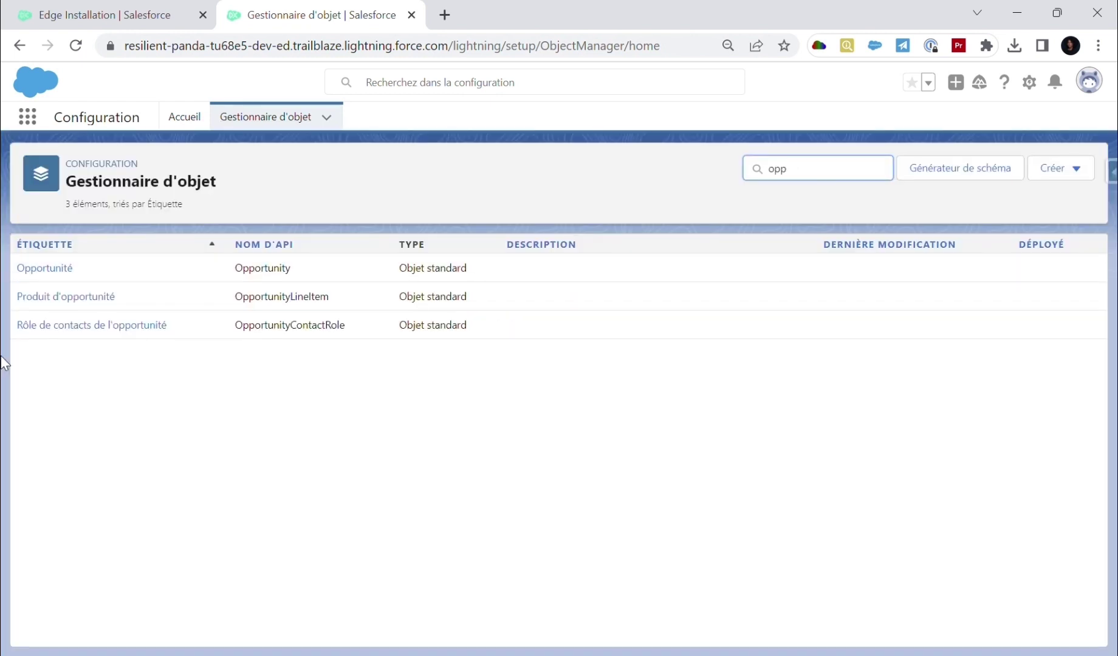
left_click(63, 267)
- Create a new validation rule on the Opportunité object and name it RV_Date_Envoi_Devis
scroll(111, 420, "down", 3)
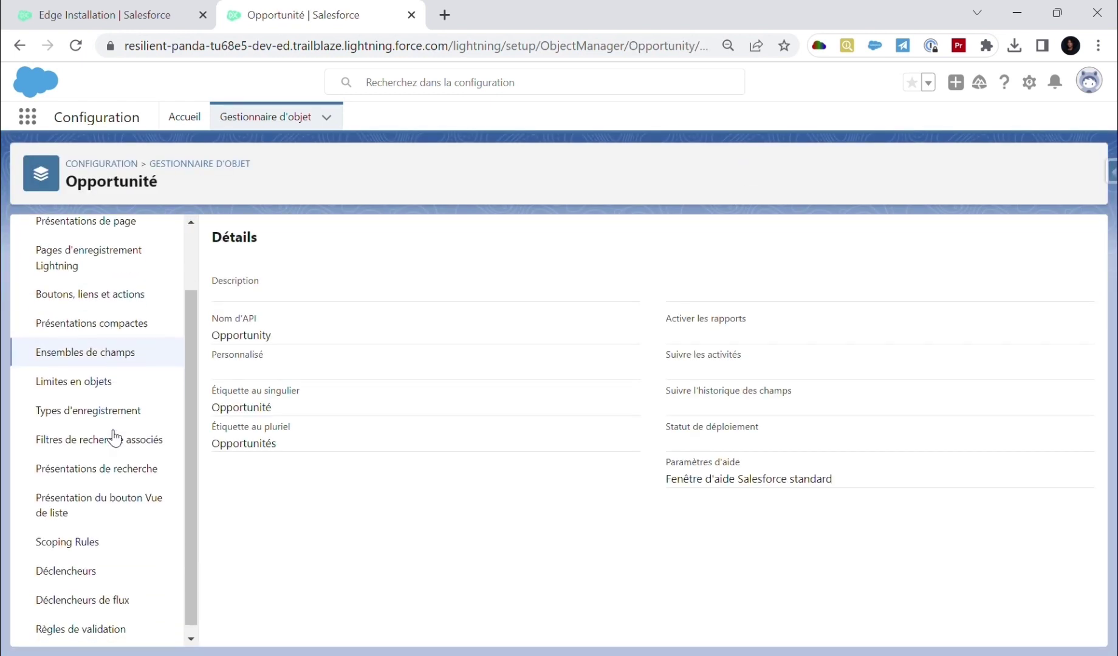
left_click(111, 621)
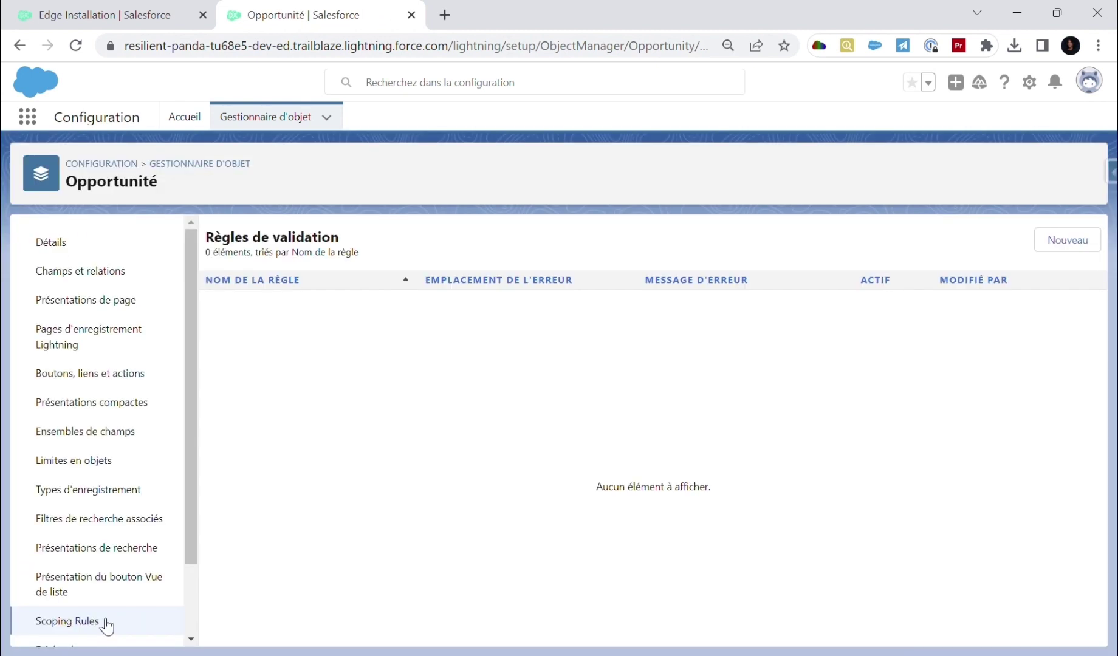
left_click(1068, 241)
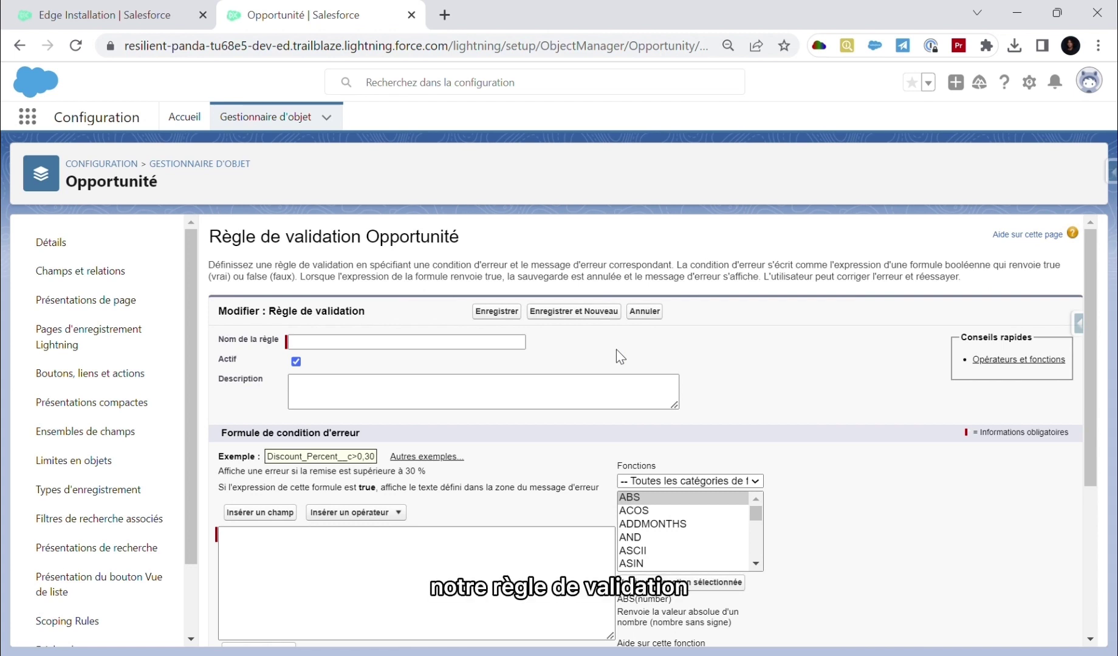
left_click(410, 344)
left_click(410, 351)
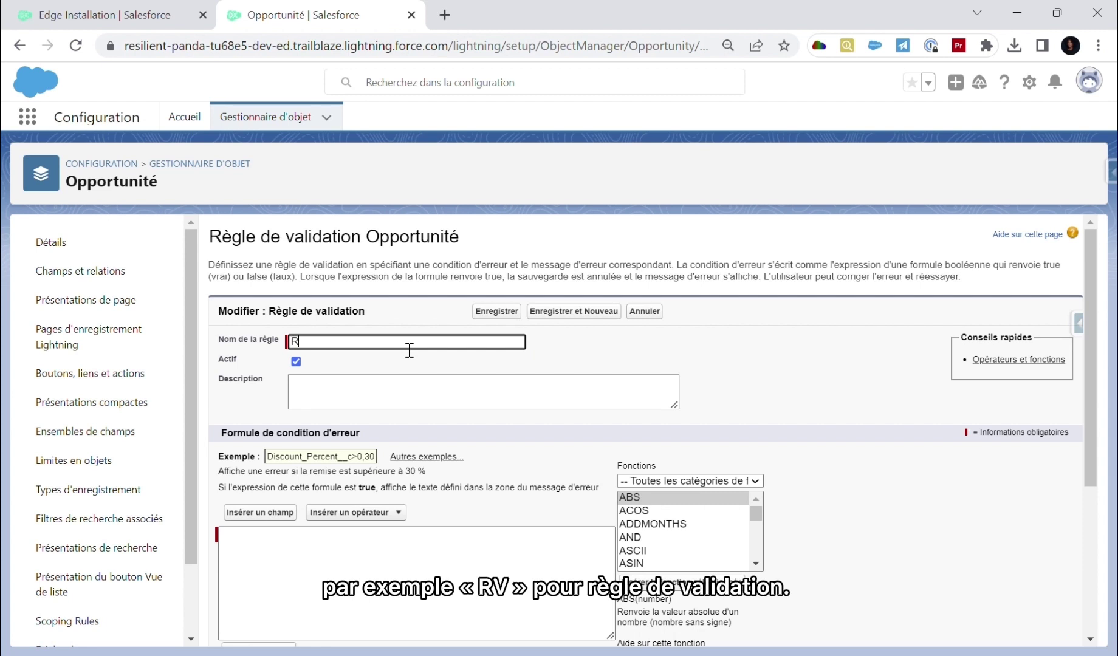
type("RV_Date_Envoi_Devis")
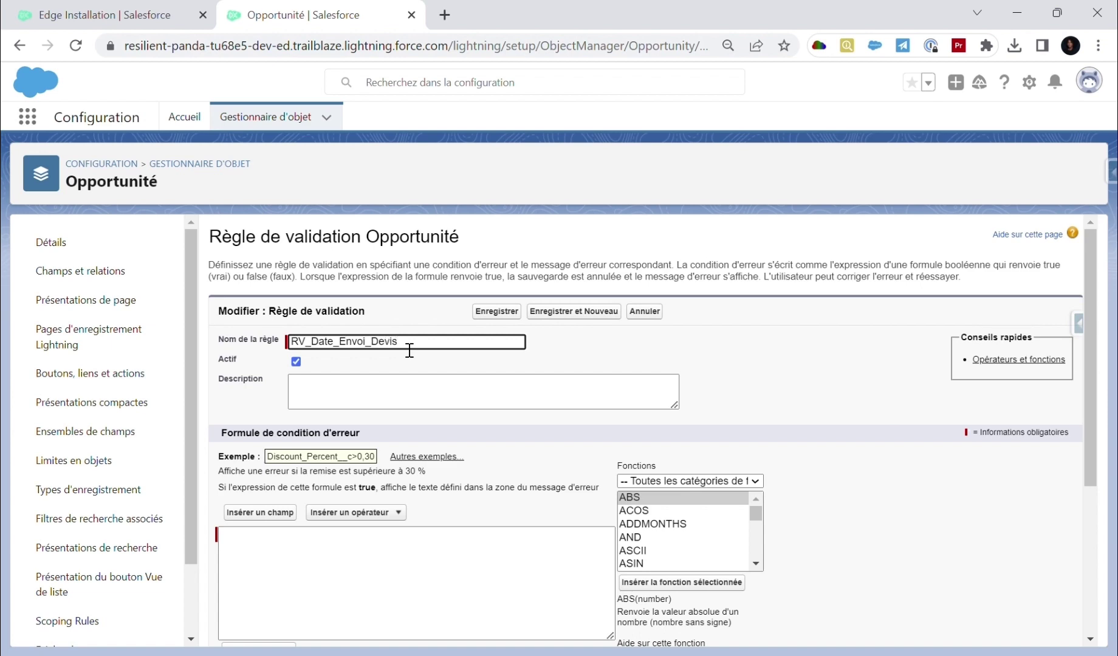
left_click(338, 396)
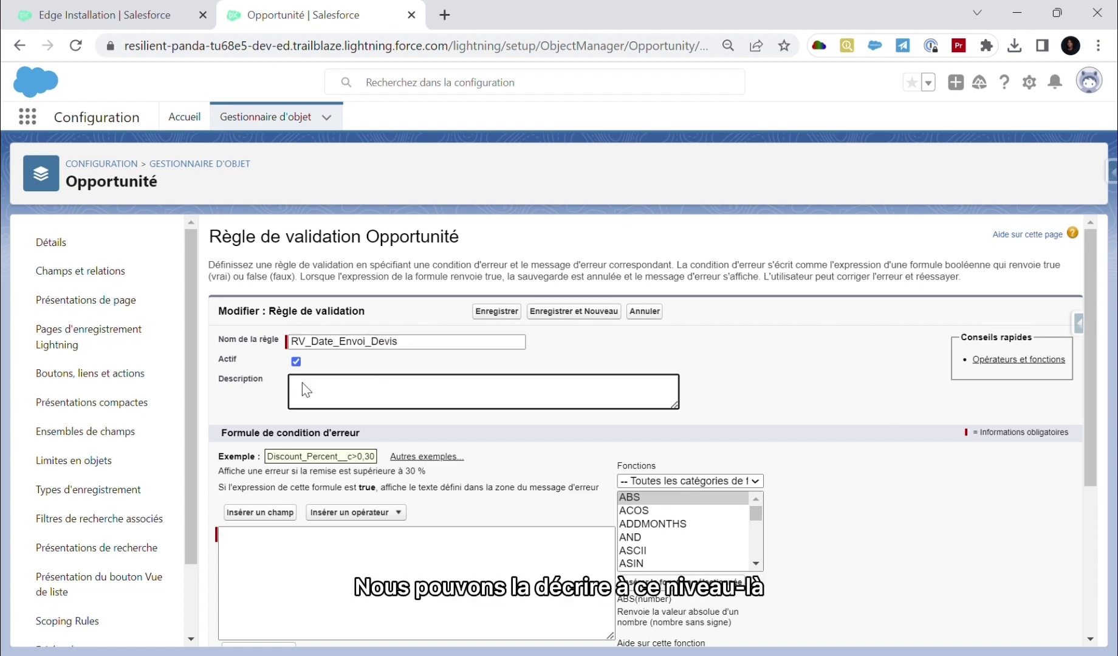
- Write the formula's AND( opening and its first condition, ISPICKVAL( StageName, "Proposal/Price Quote"), inserting the stage field from the field list
scroll(354, 392, "down", 1)
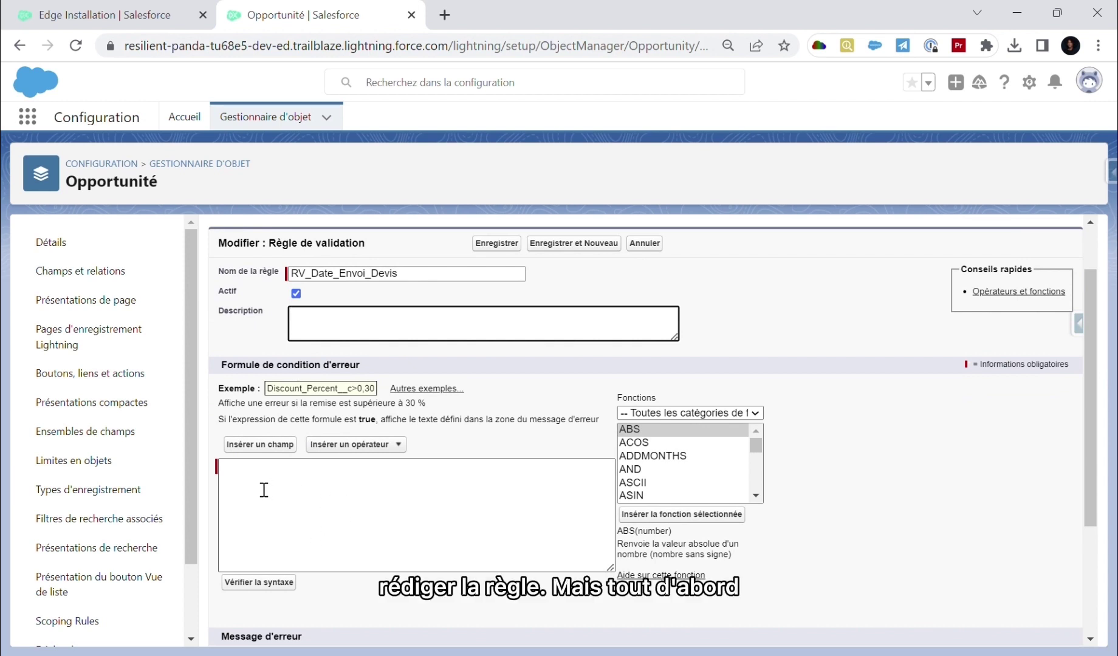
left_click(298, 492)
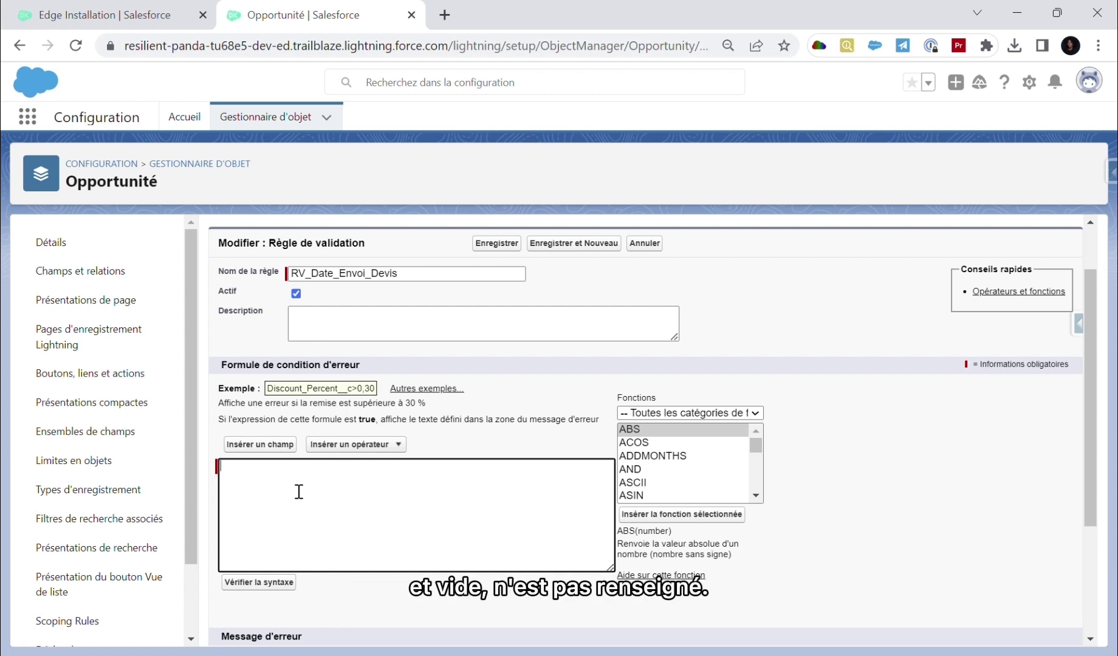
scroll(512, 511, "down", 1)
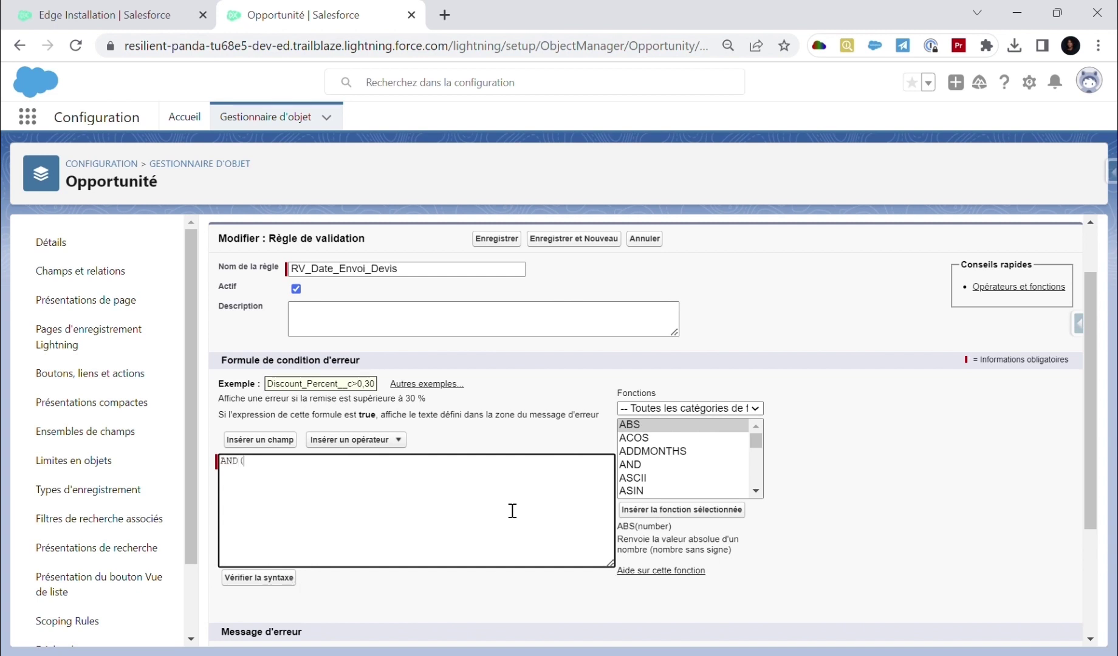
type("ISPICKVAL(")
left_click(286, 439)
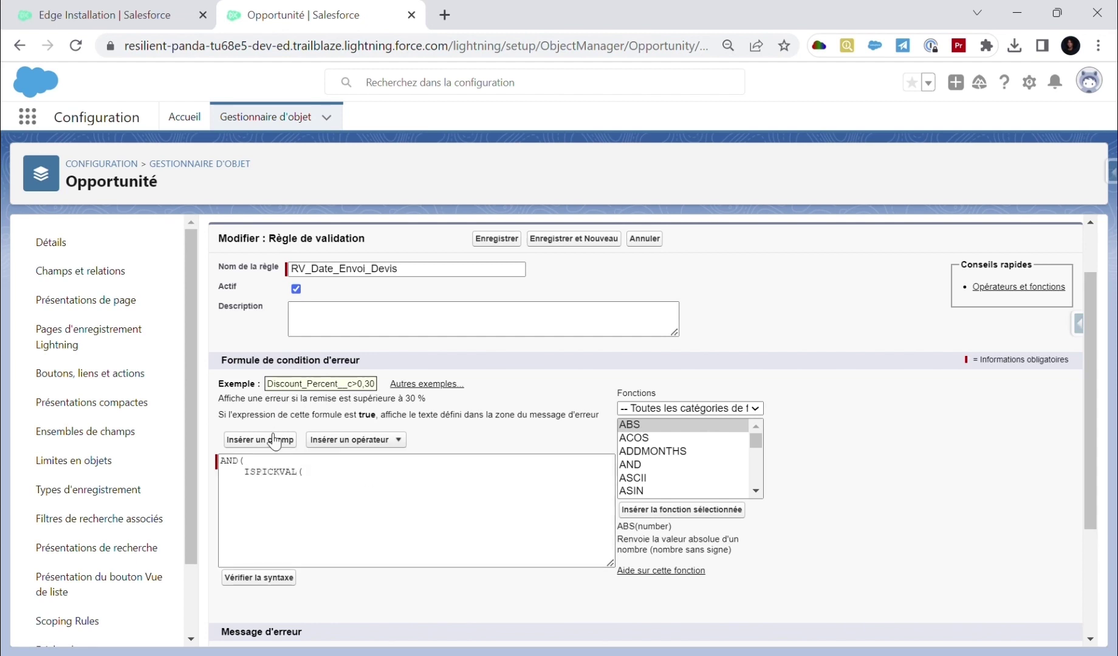
scroll(546, 417, "down", 4)
left_click(517, 405)
left_click(726, 454)
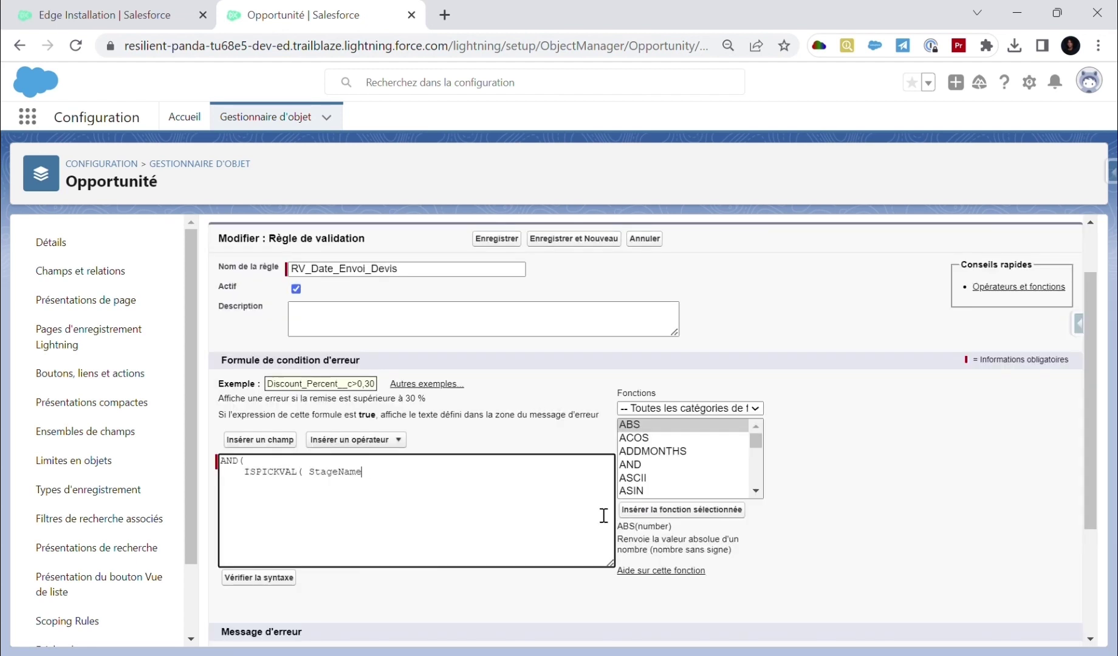
type(", \"Proposal/Price")
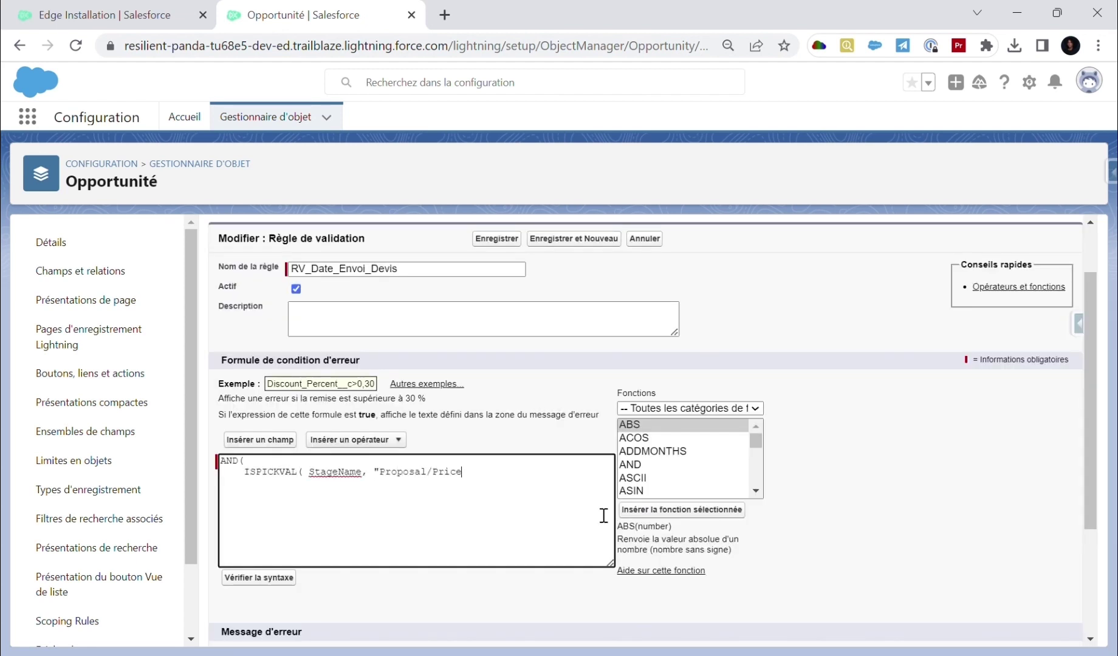
type(" Quote\"),     ")
- Add the condition ISBLANK( Quote_Sending_Date__c ) using the Date envoi du devis field, close the AND function and check the syntax
type("ISBLANK(")
left_click(285, 440)
scroll(556, 425, "down", 5)
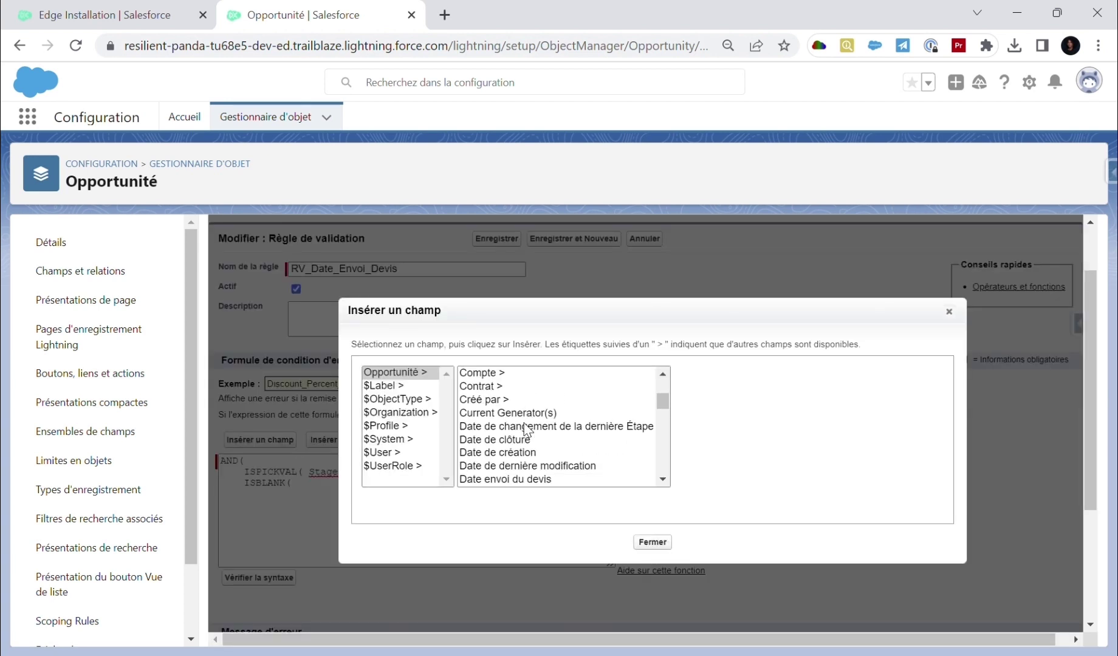
left_click(505, 433)
left_click(758, 457)
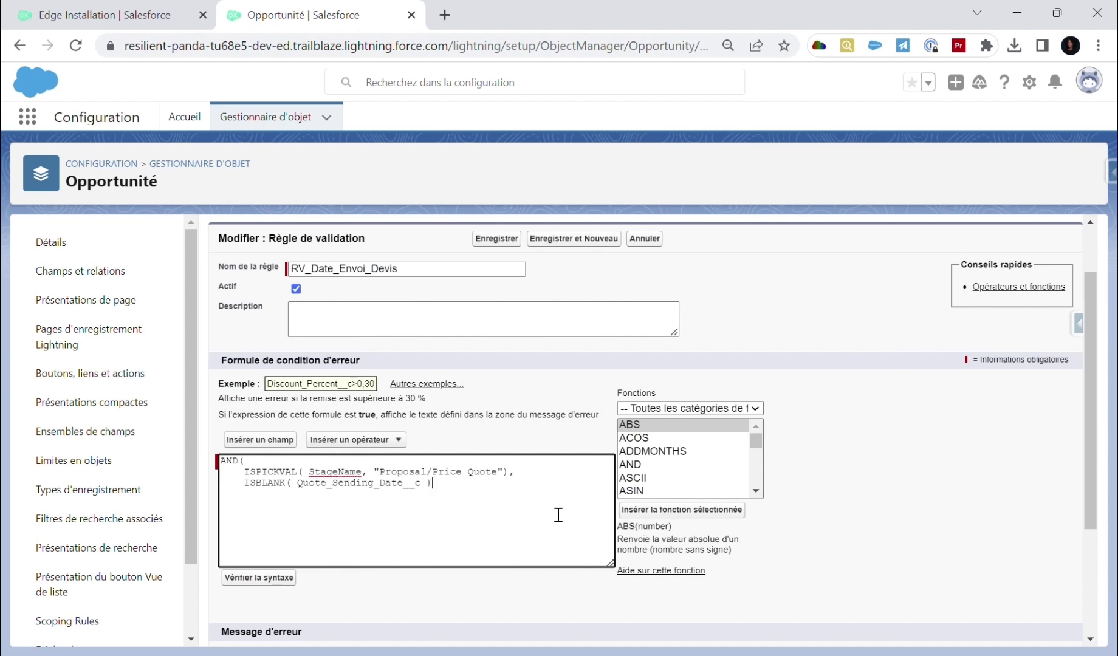
type(")")
left_click(259, 577)
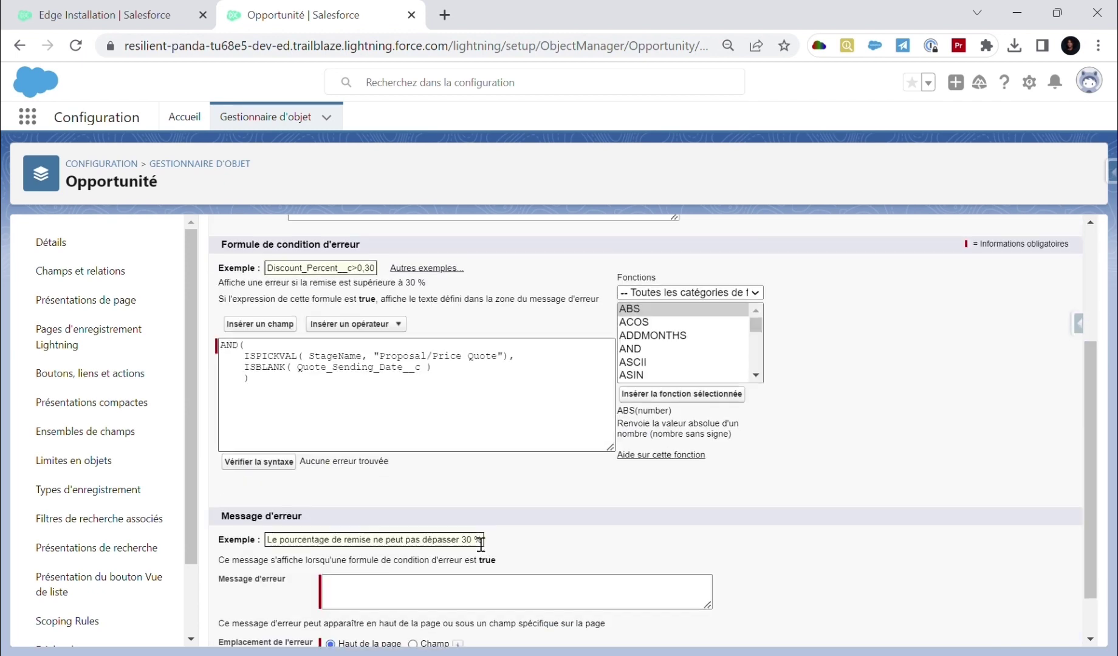
- Review the completed error condition formula and recheck its syntax
scroll(514, 270, "up", 3)
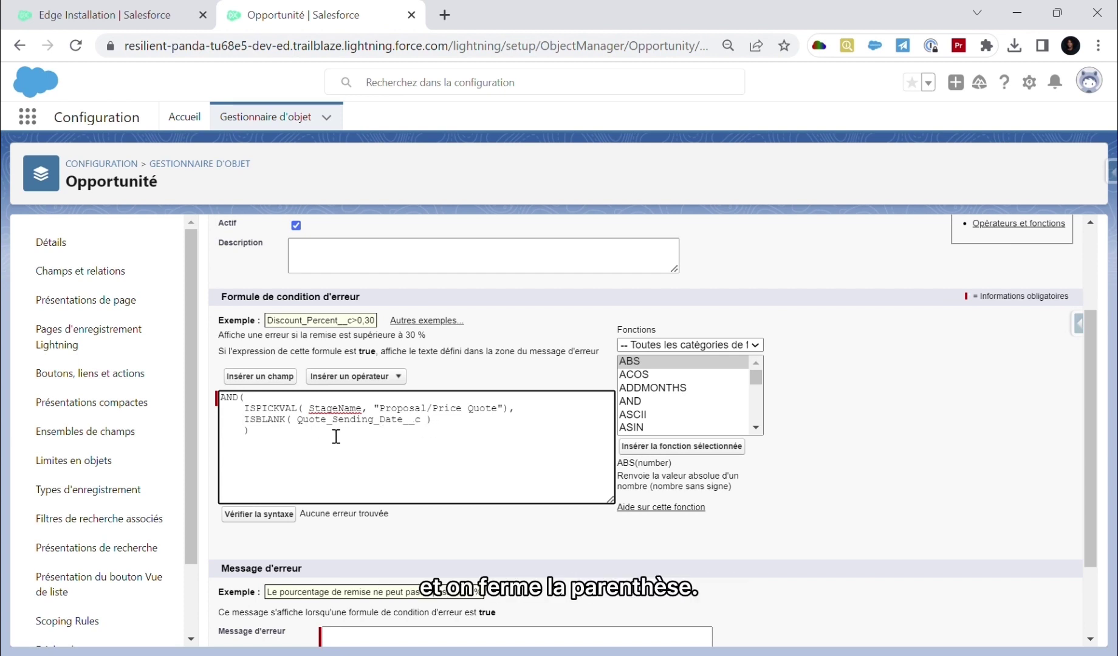
scroll(345, 442, "down", 1)
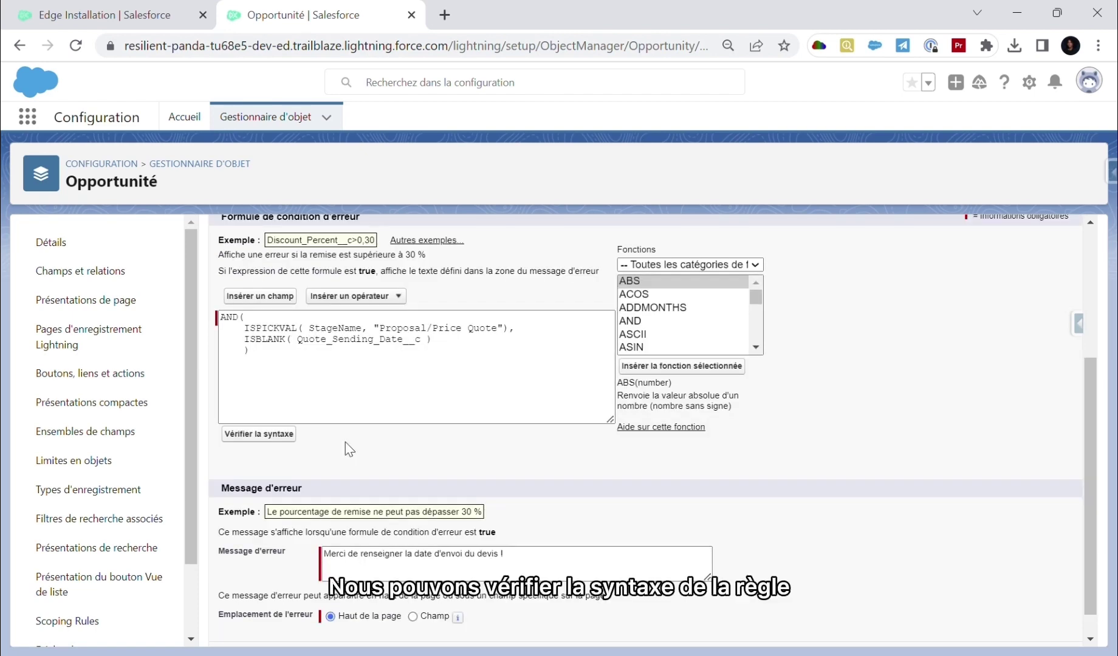
left_click(278, 435)
scroll(504, 434, "down", 2)
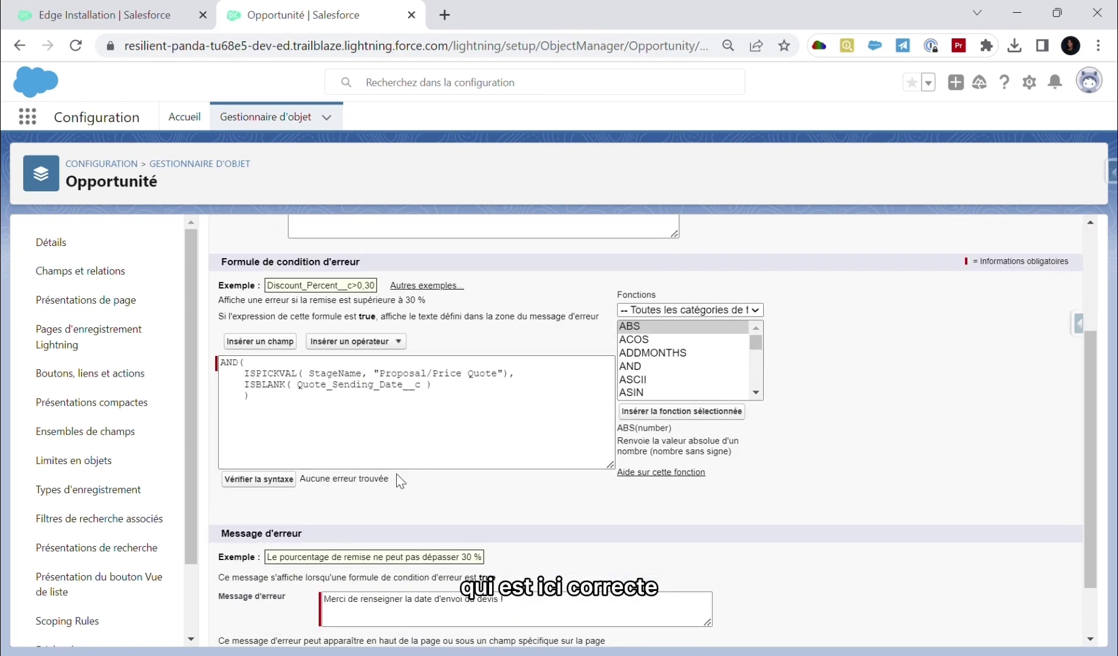
- Set the error location to Haut de la page and save the validation rule
scroll(401, 482, "down", 1)
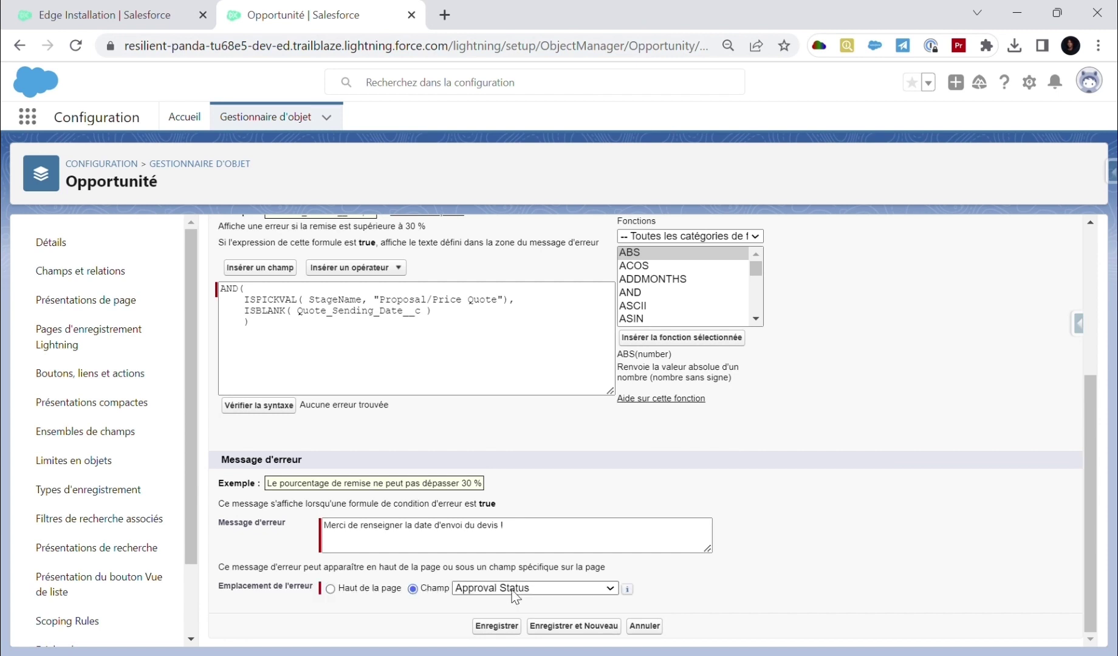
left_click(331, 589)
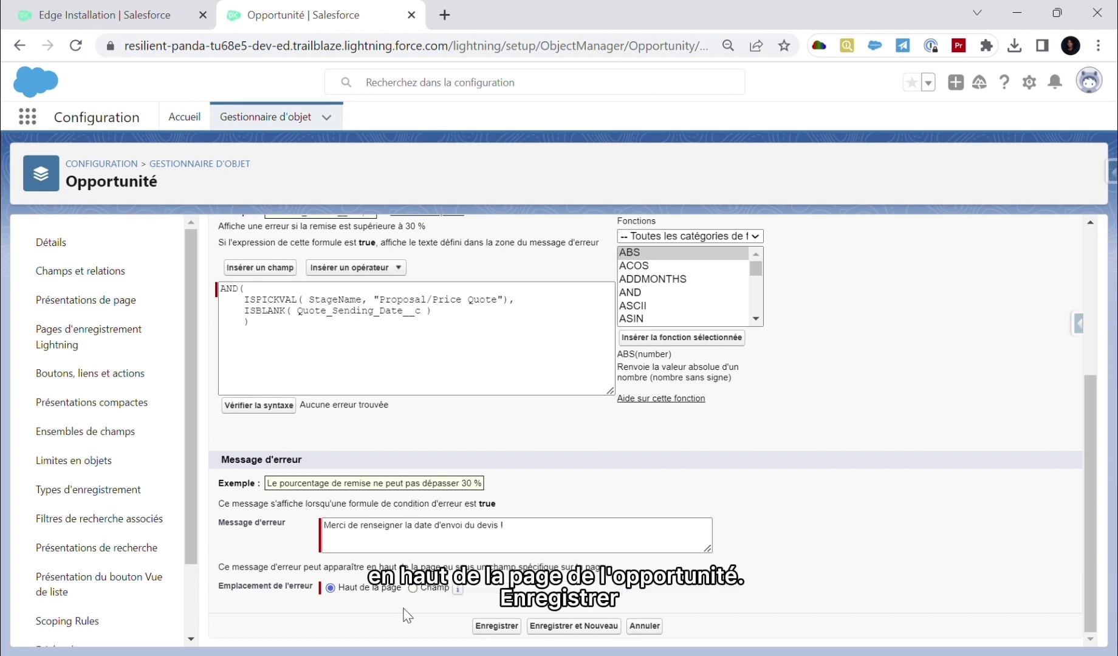
left_click(490, 630)
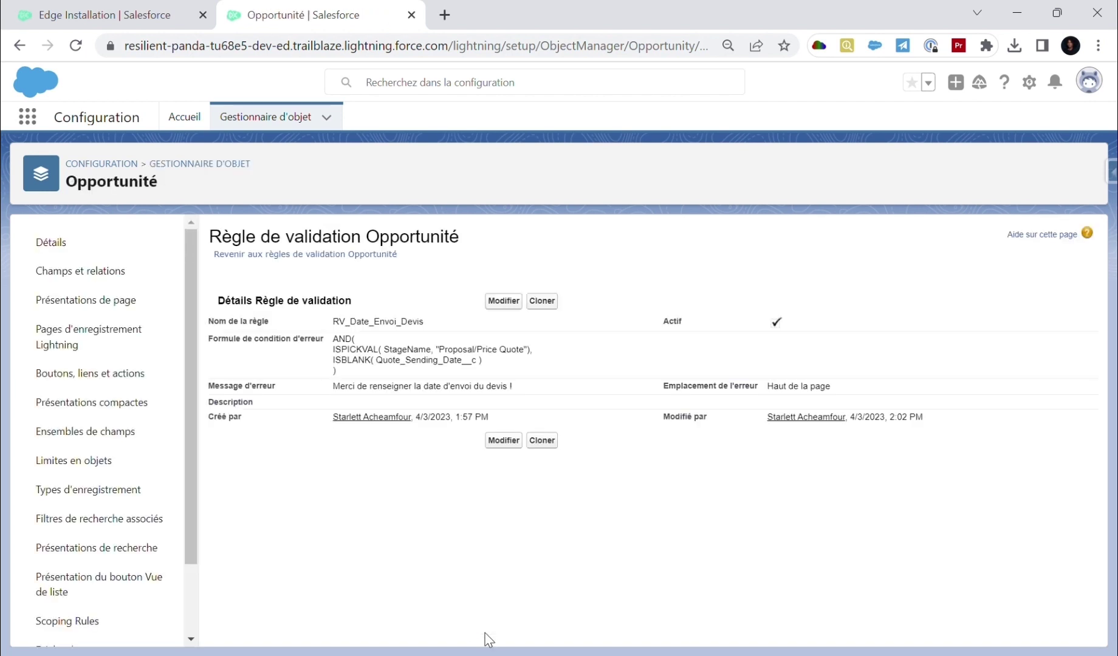
- Return to the Edge Installation opportunity and try to mark Proposition / Devis as its current stage with the quote sending date empty
left_click(158, 9)
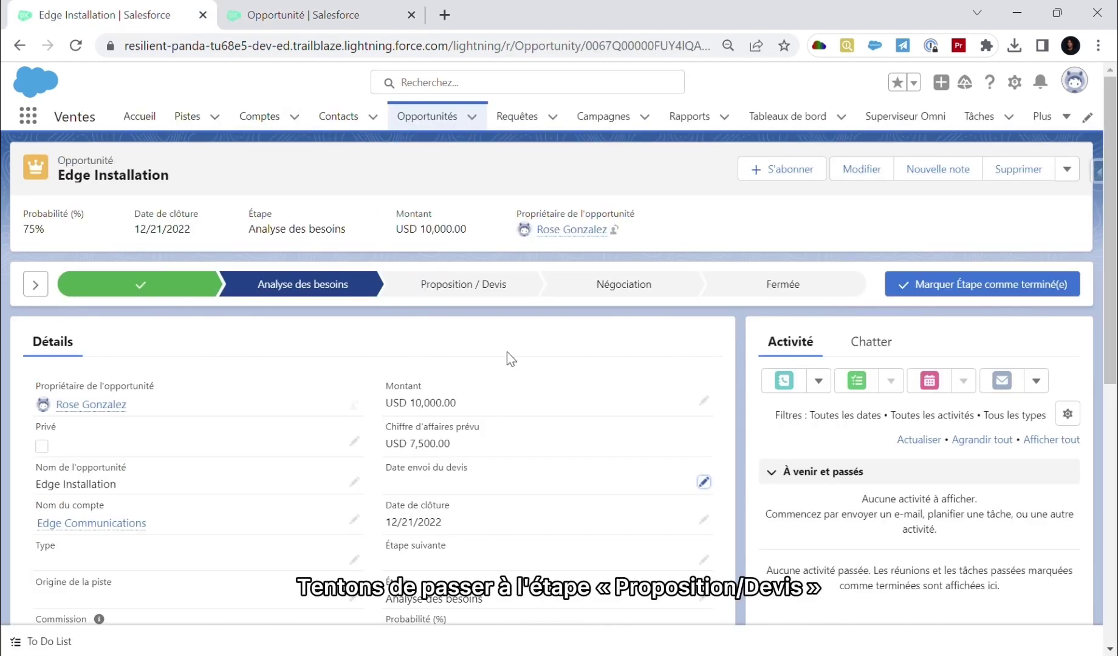
left_click(515, 301)
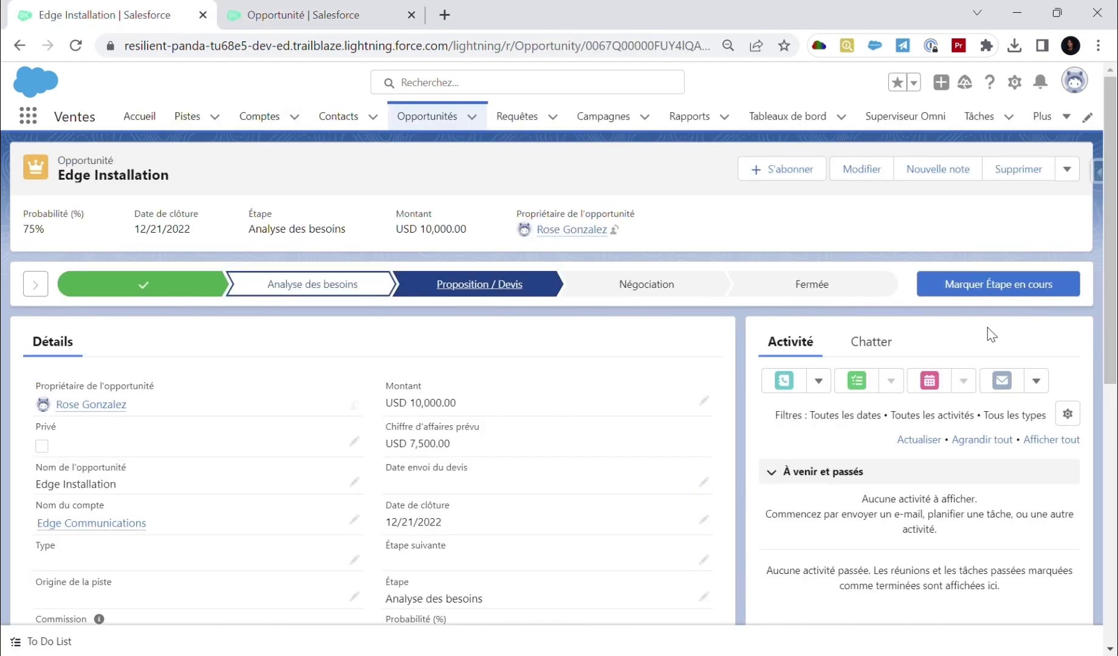
left_click(1011, 287)
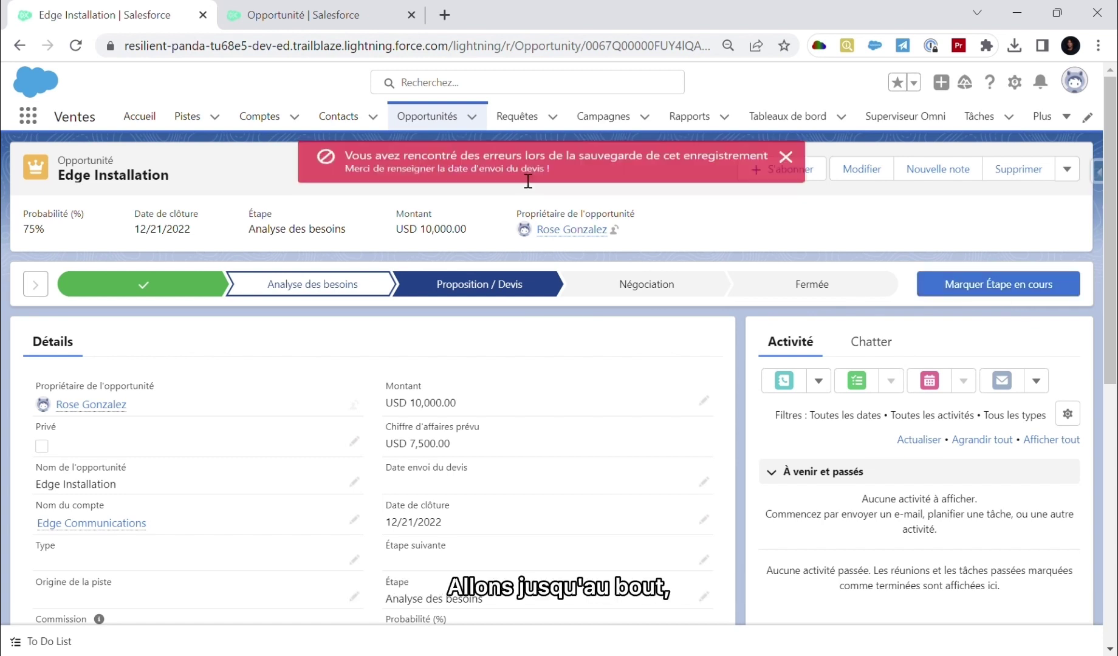
- Set Date envoi du devis to 3/31/2023, save the record and mark Proposition / Devis as the current stage
left_click(704, 482)
left_click(599, 507)
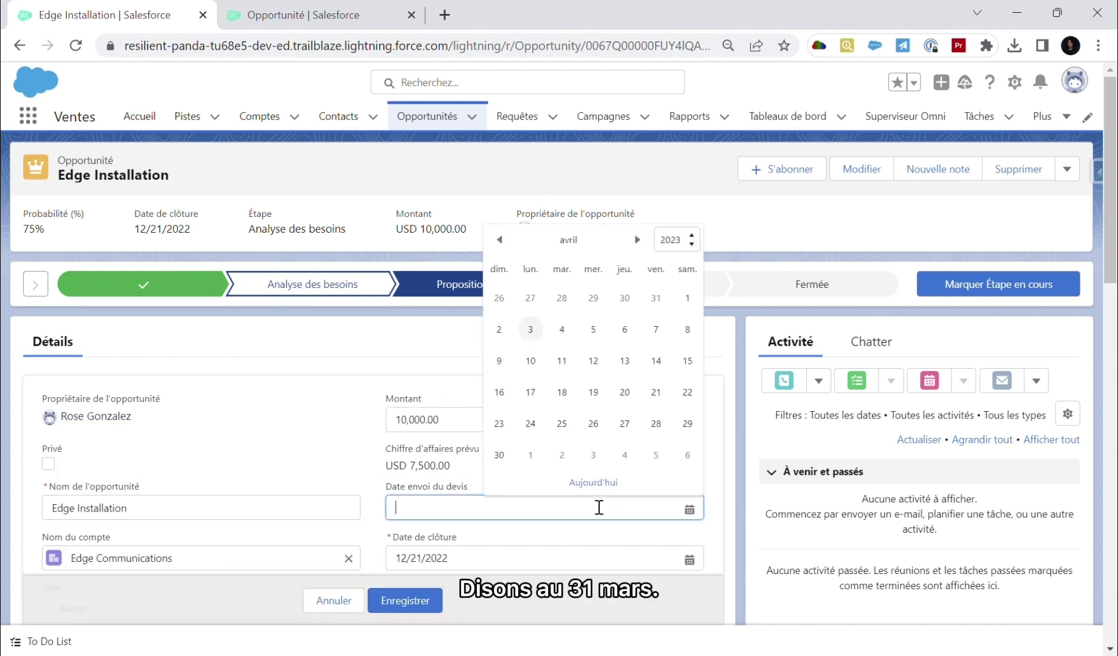
left_click(668, 307)
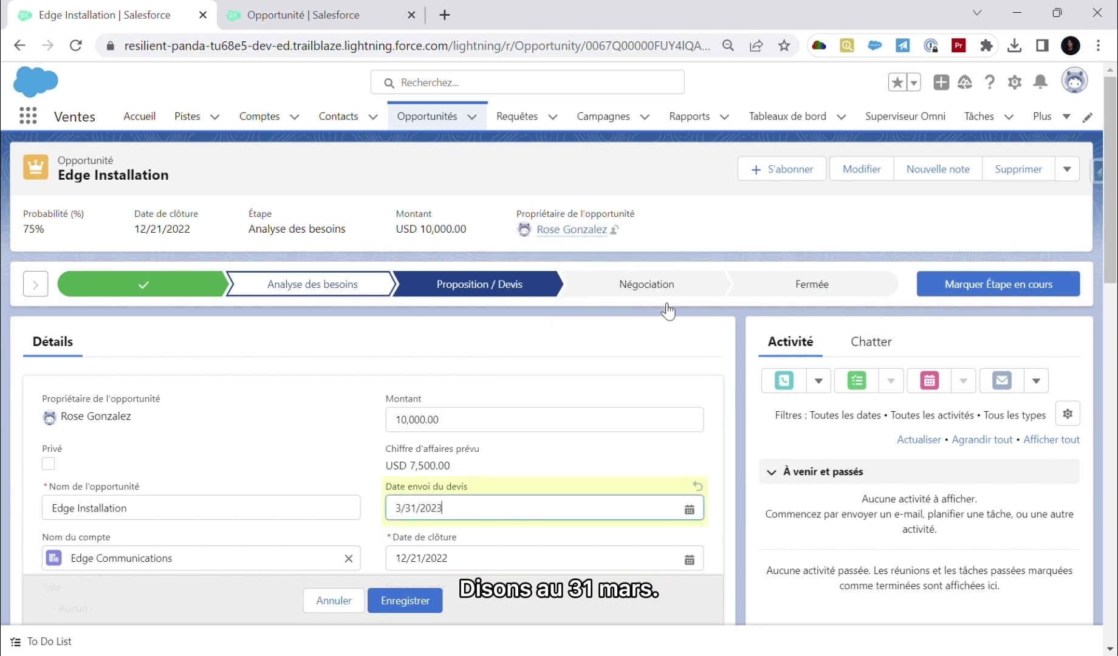
left_click(436, 610)
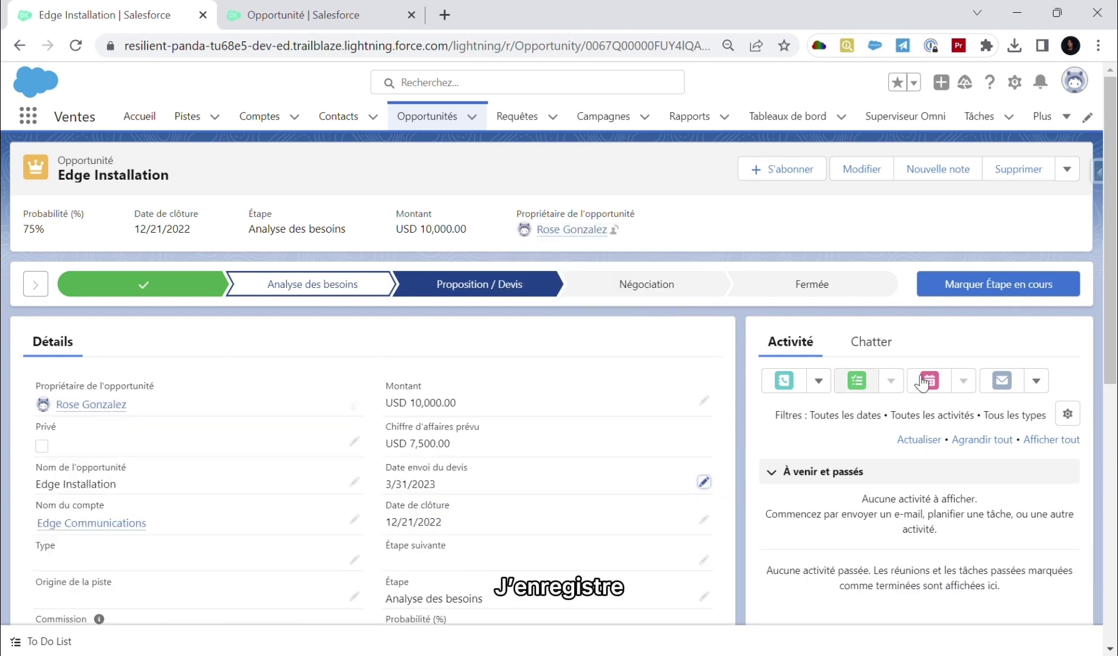
left_click(1025, 293)
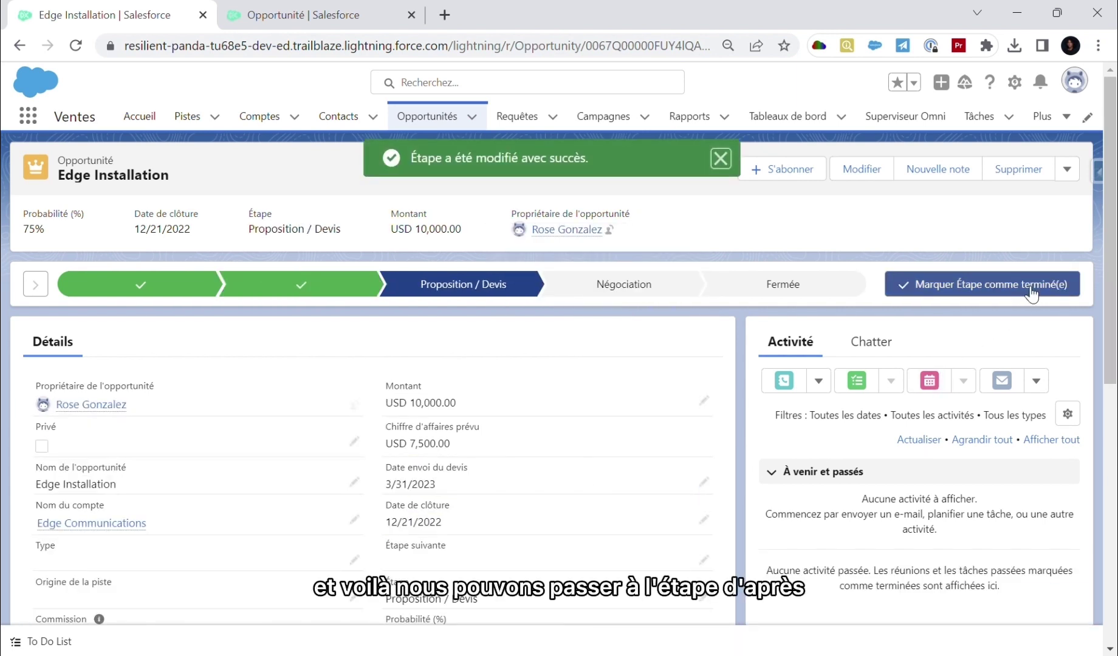